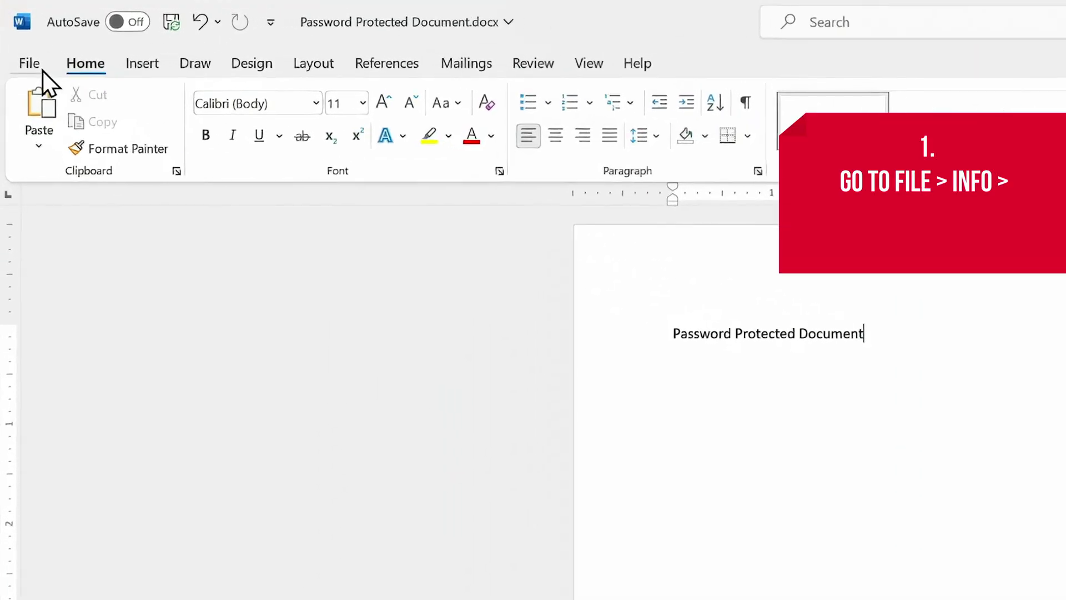
Encrypt Password Protected Document with a password, re-entering it to confirm, and save
left_click(42, 71)
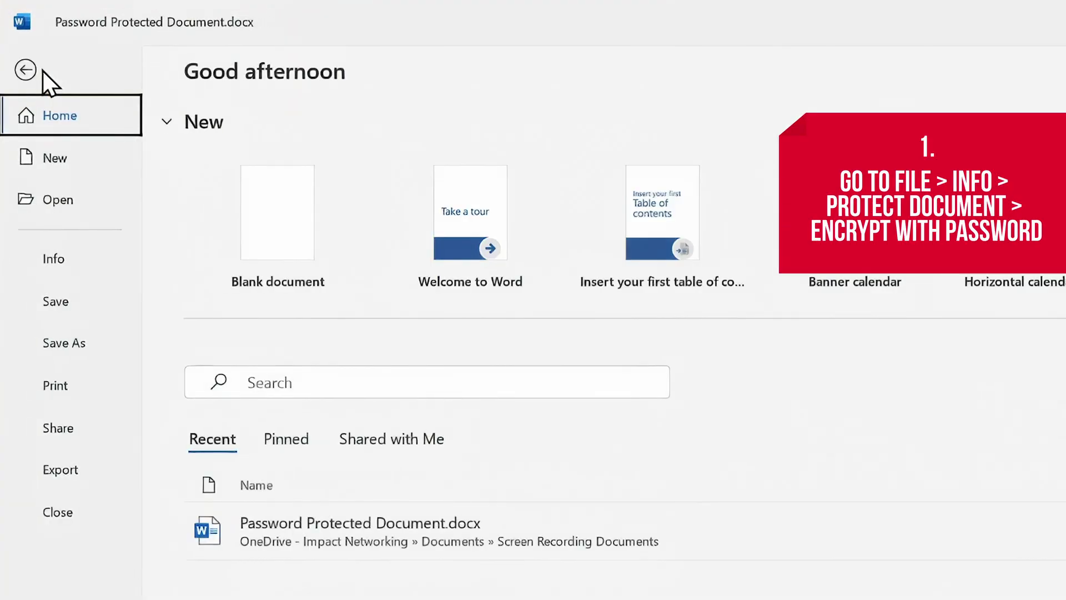
left_click(91, 262)
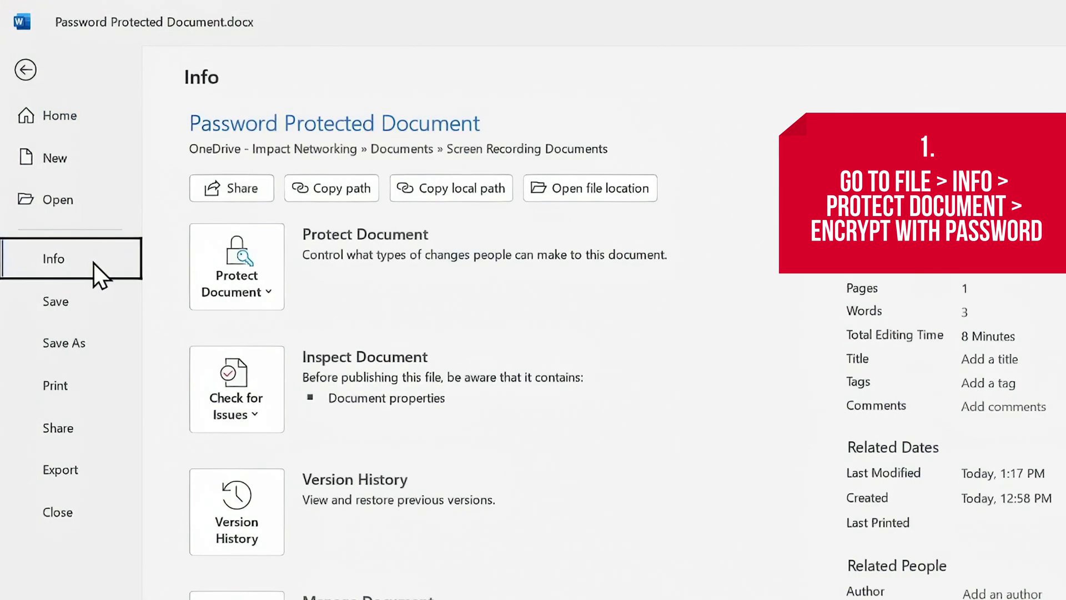
left_click(261, 267)
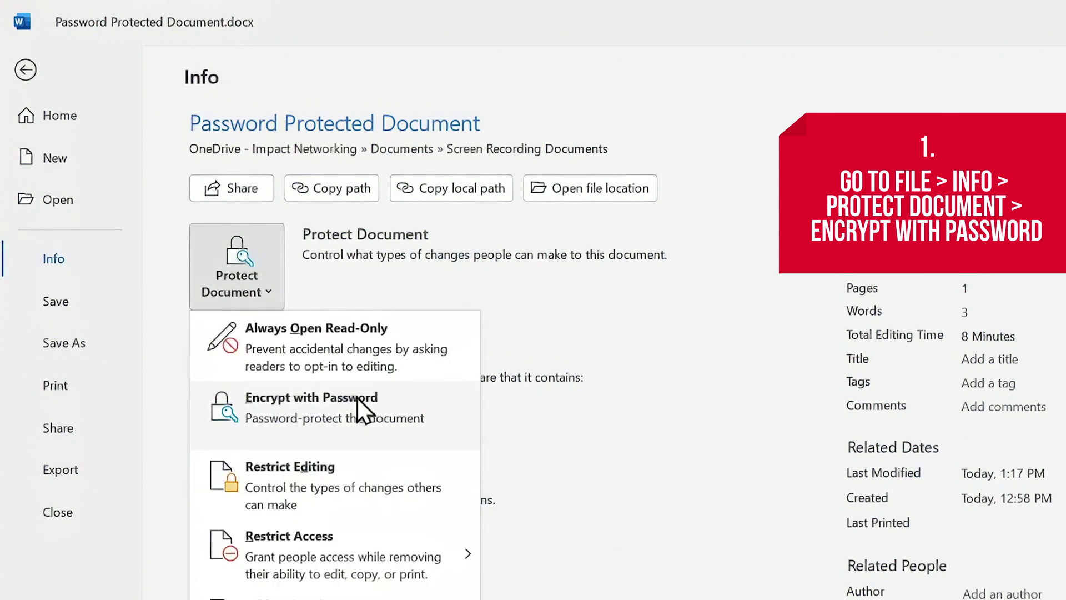
left_click(358, 398)
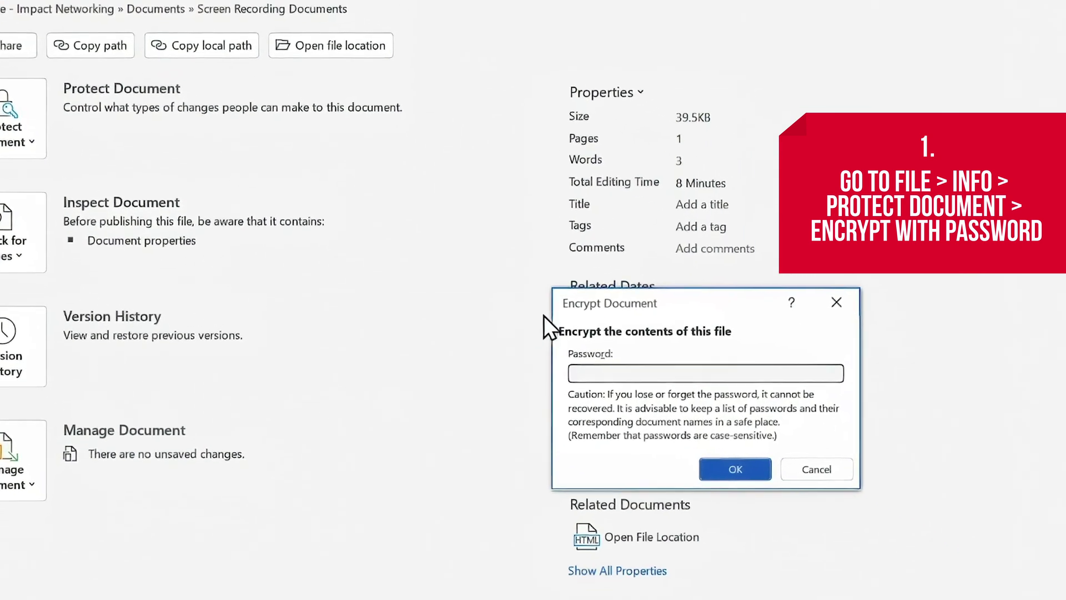
left_click(722, 373)
type("********")
key("Return")
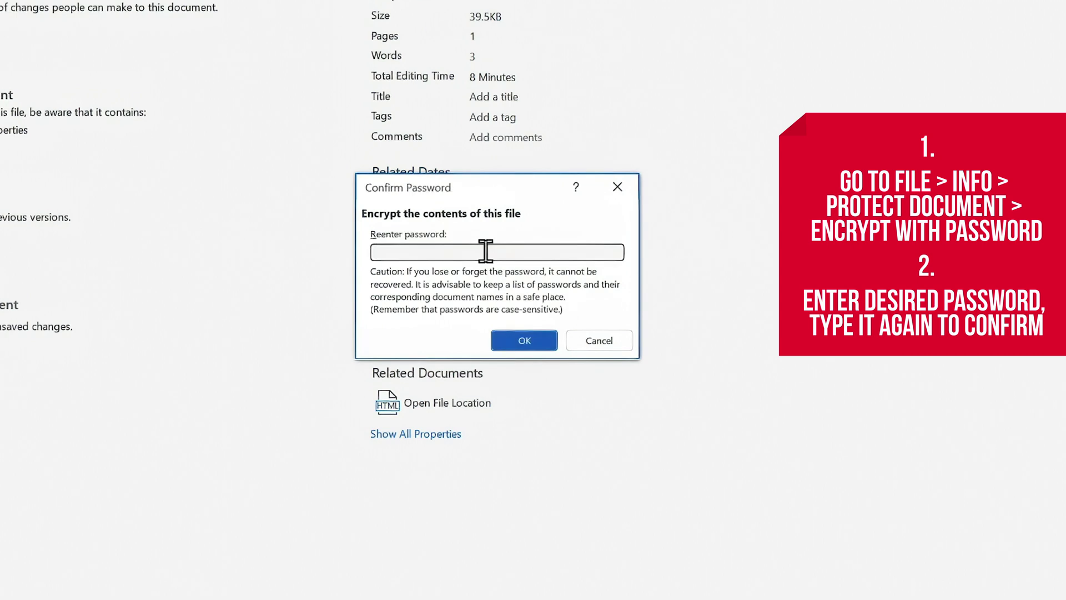
type("********")
left_click(524, 339)
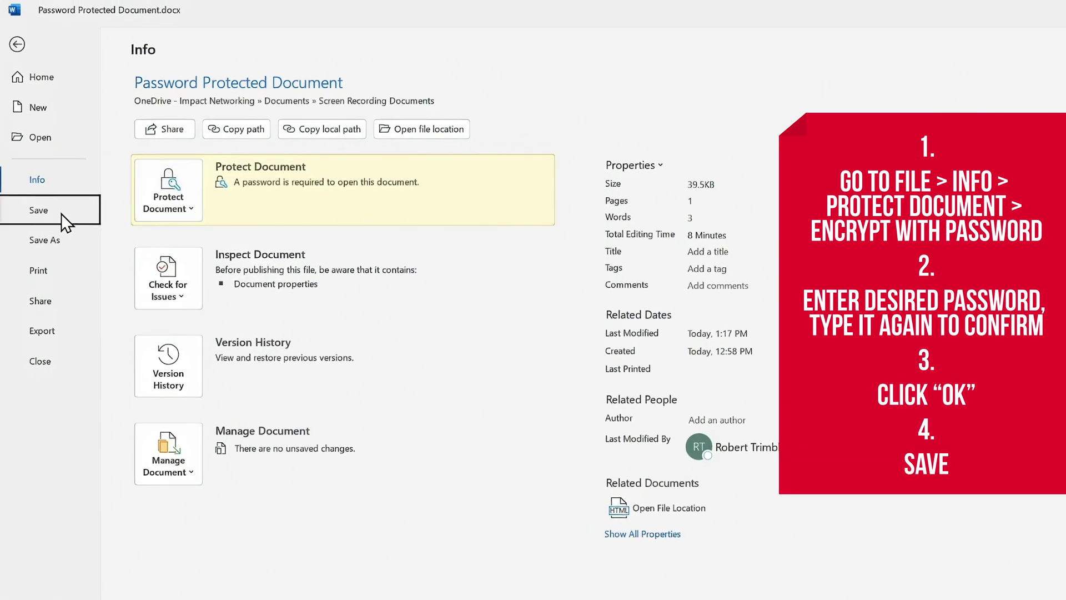
left_click(61, 214)
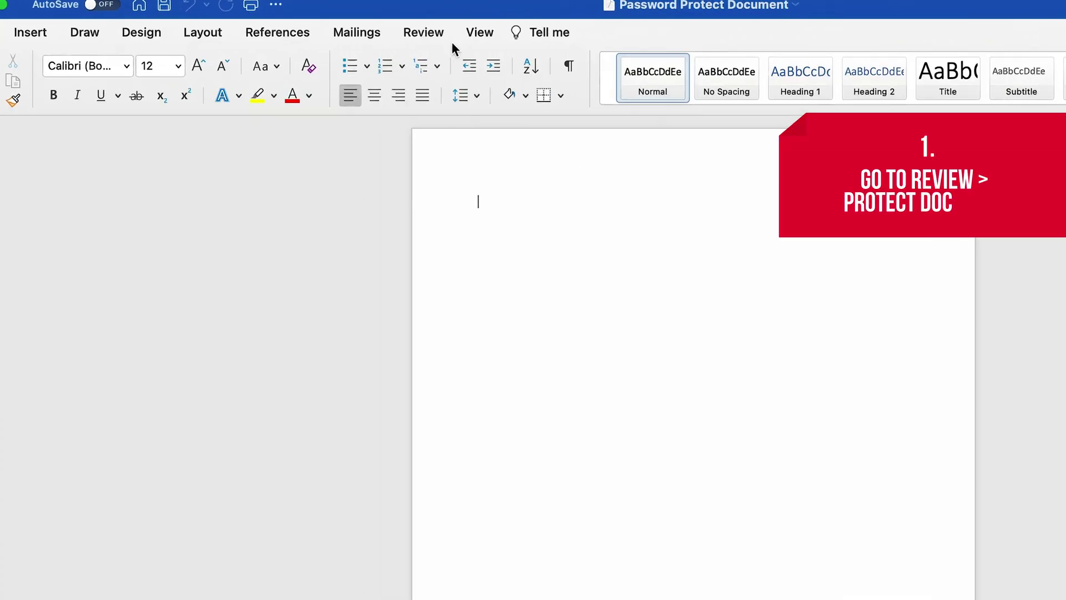
From the Review tab, give the document an open password and a modify password, confirm both, and save
left_click(447, 36)
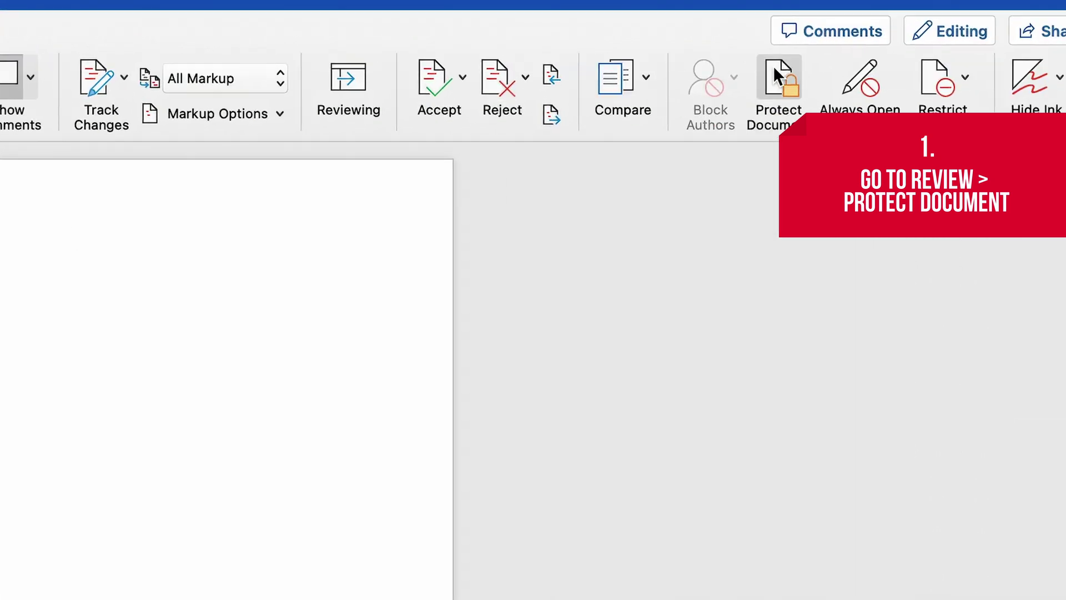
left_click(773, 66)
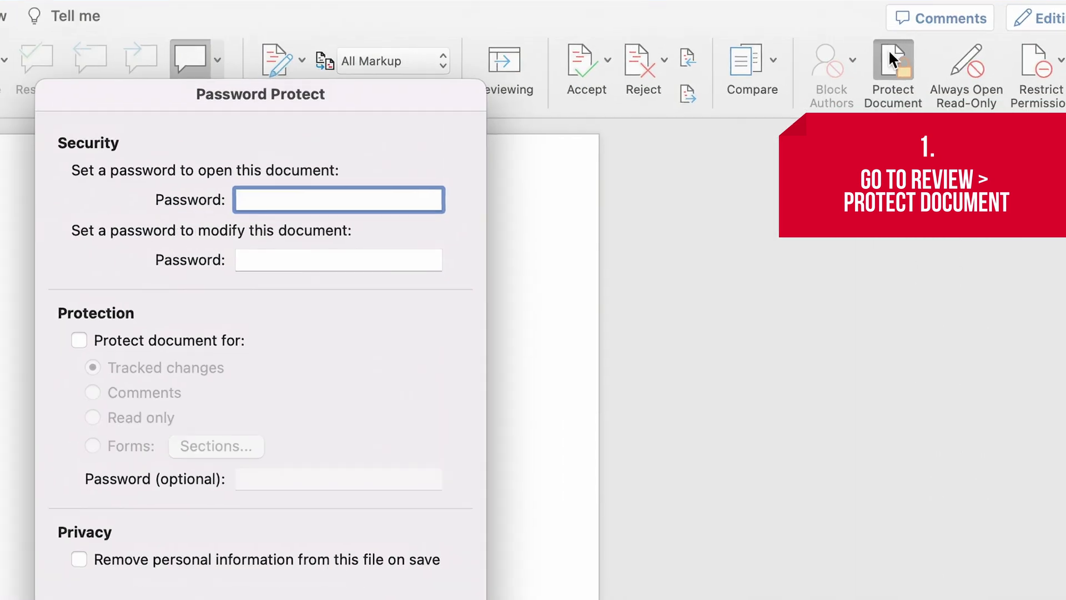
type("a")
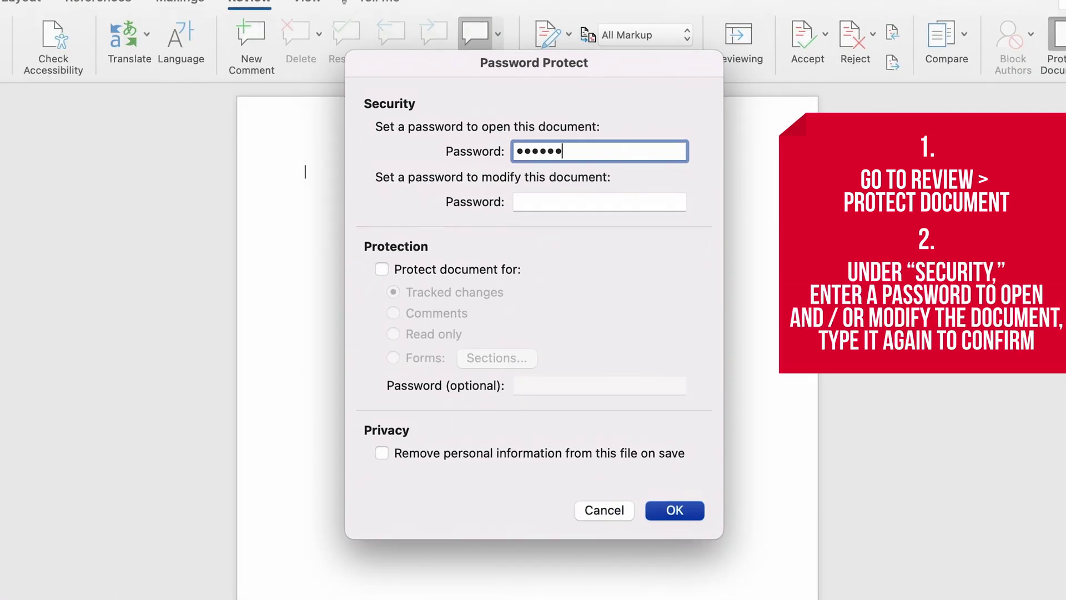
left_click(635, 200)
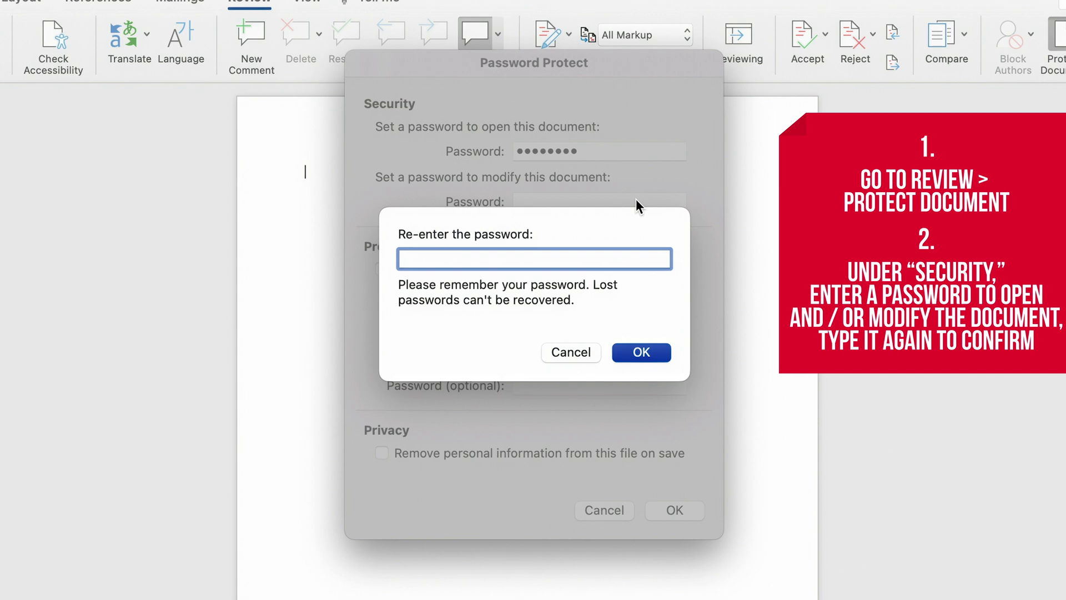
left_click(648, 355)
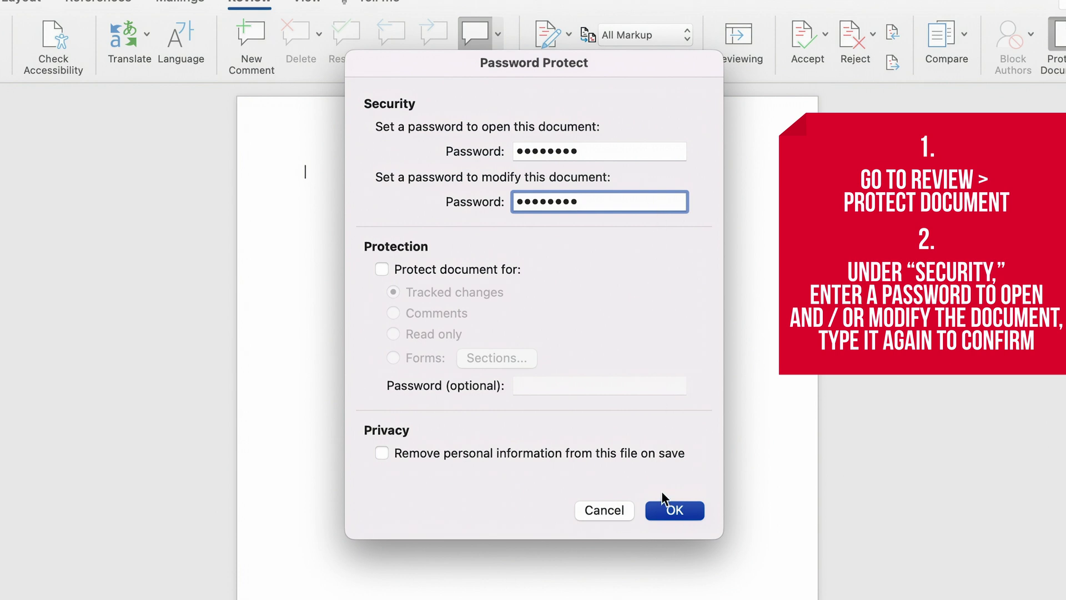
left_click(664, 502)
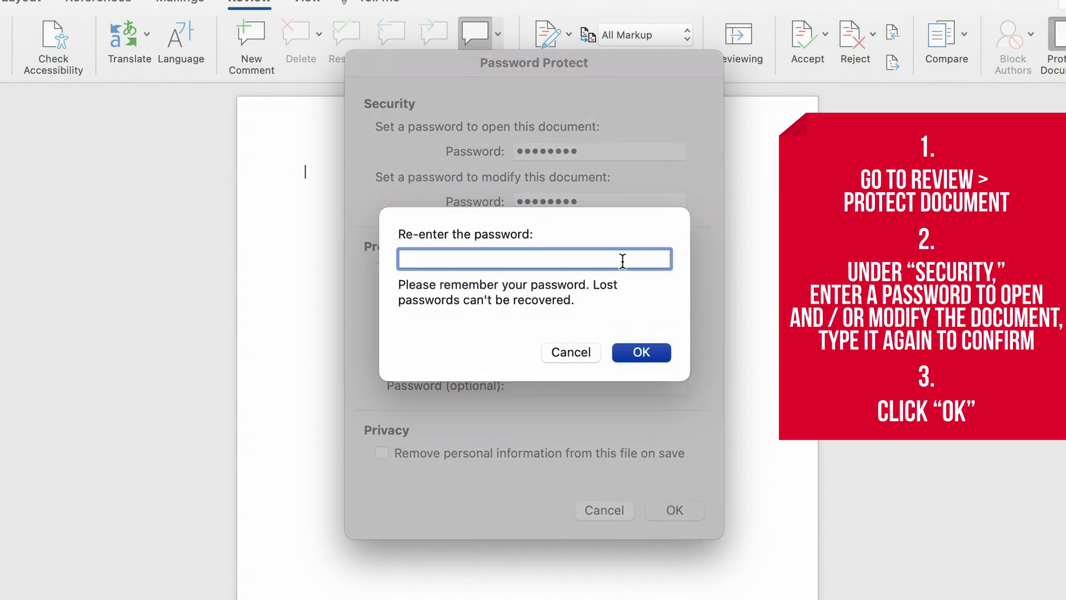
left_click(627, 352)
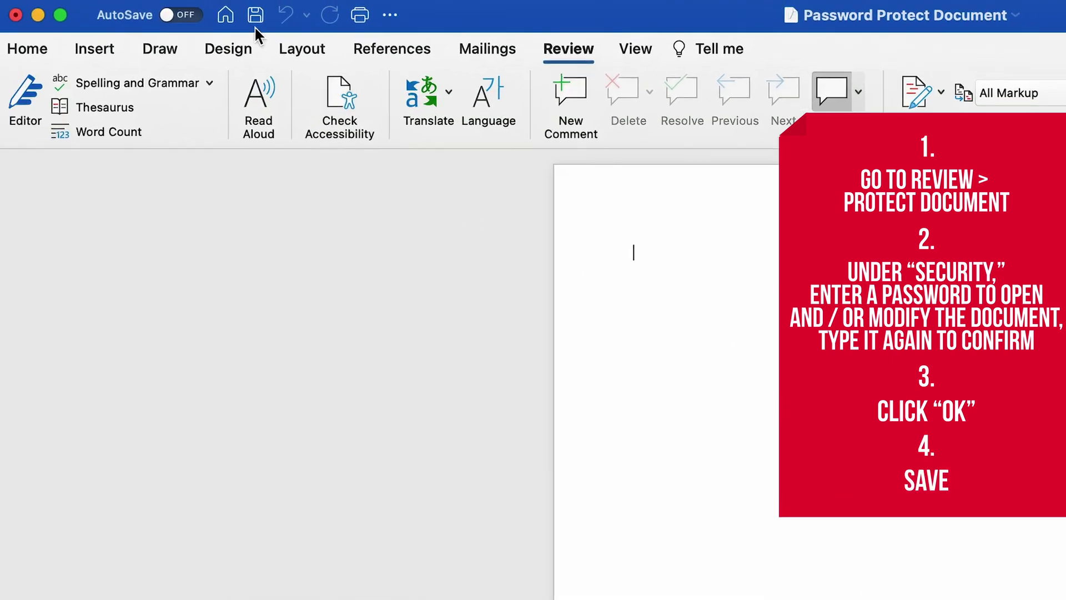
left_click(255, 27)
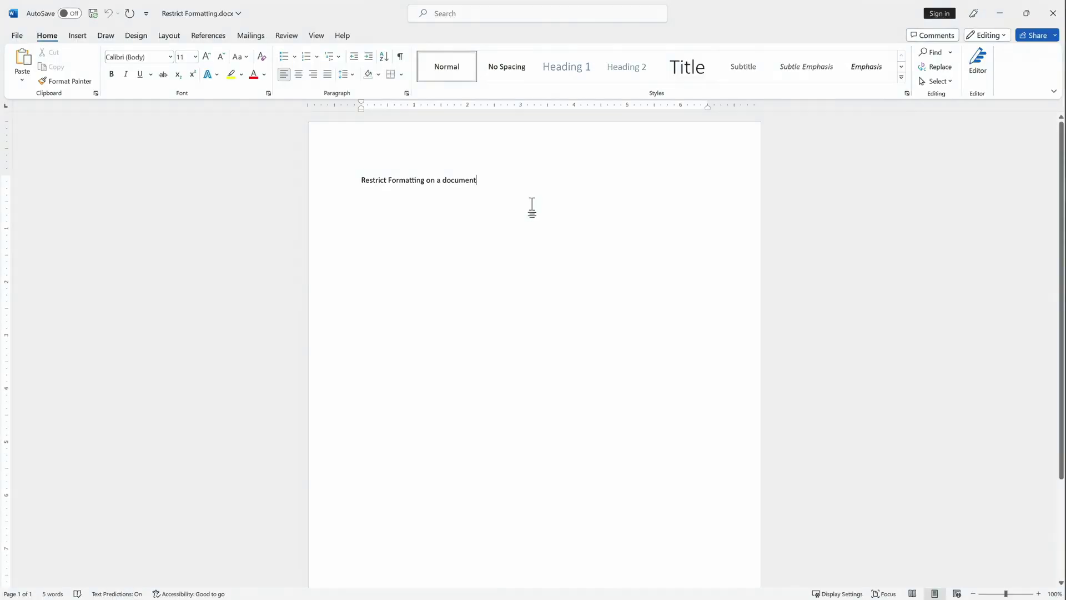
Show the Restrict Editing pane and allow only No changes (Read only) editing
left_click(17, 35)
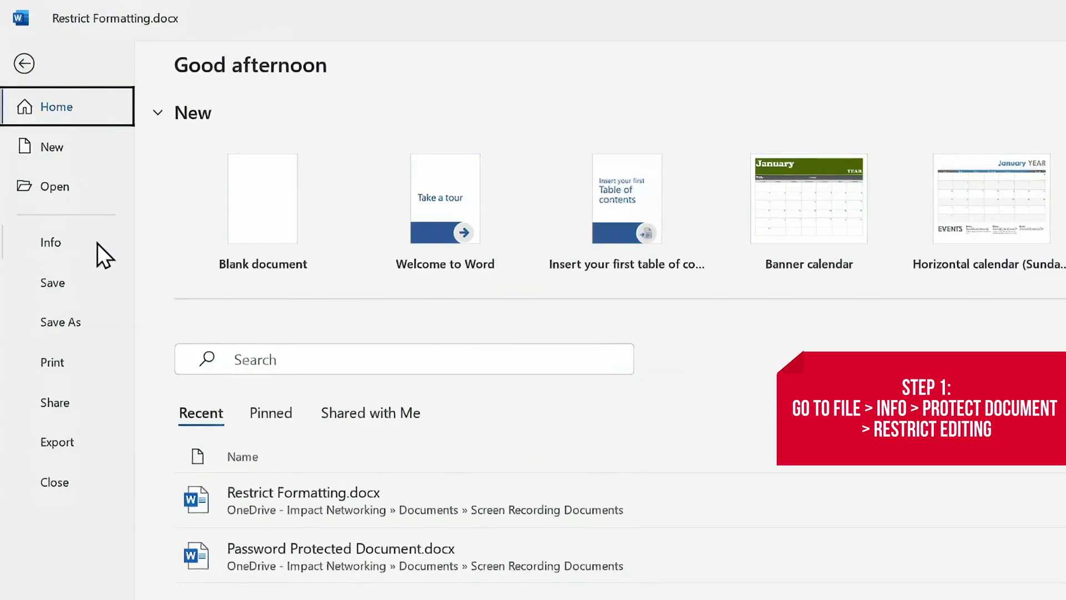
left_click(98, 244)
left_click(241, 250)
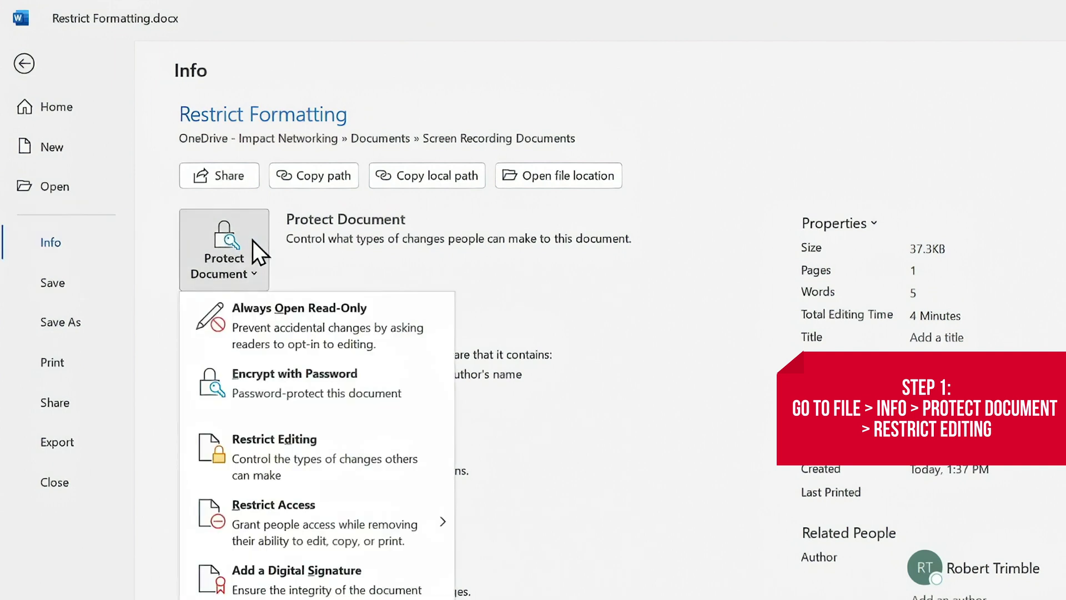
left_click(321, 344)
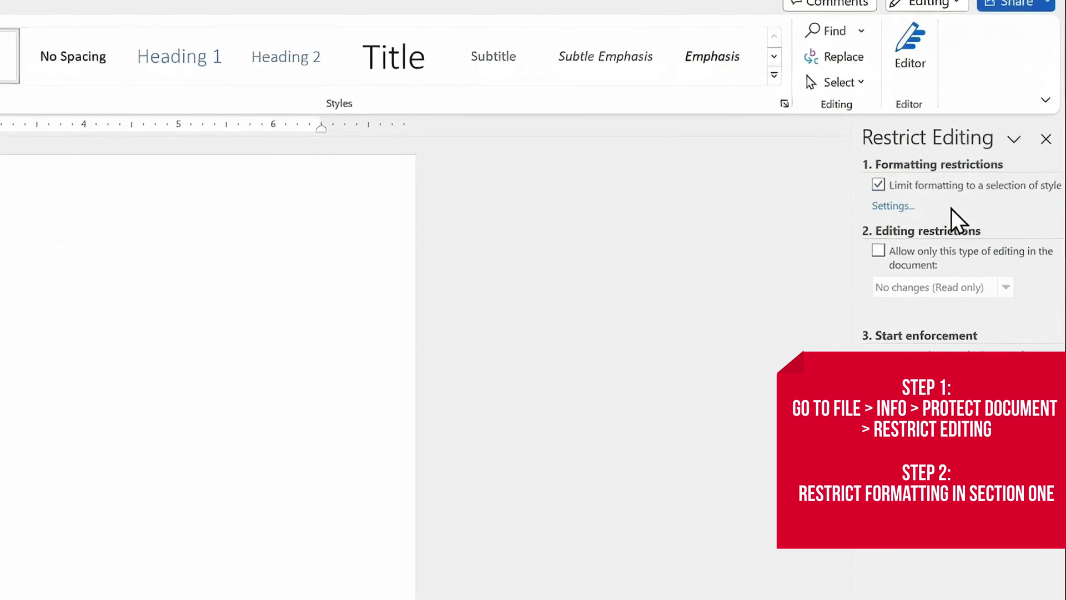
left_click(944, 256)
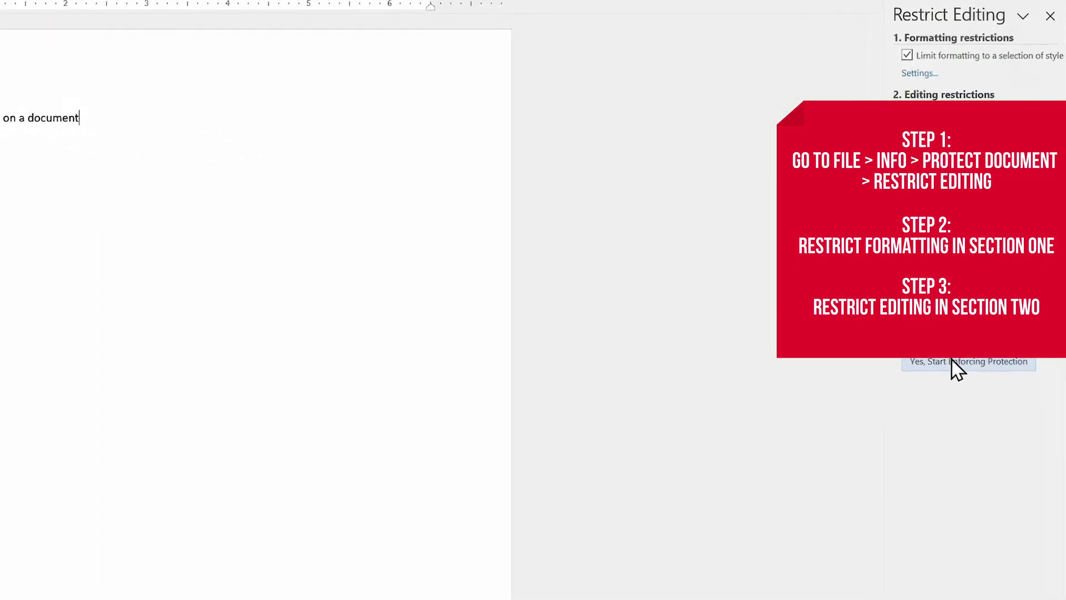
Start enforcing protection on Restrict Formatting with a password, entered twice
left_click(950, 361)
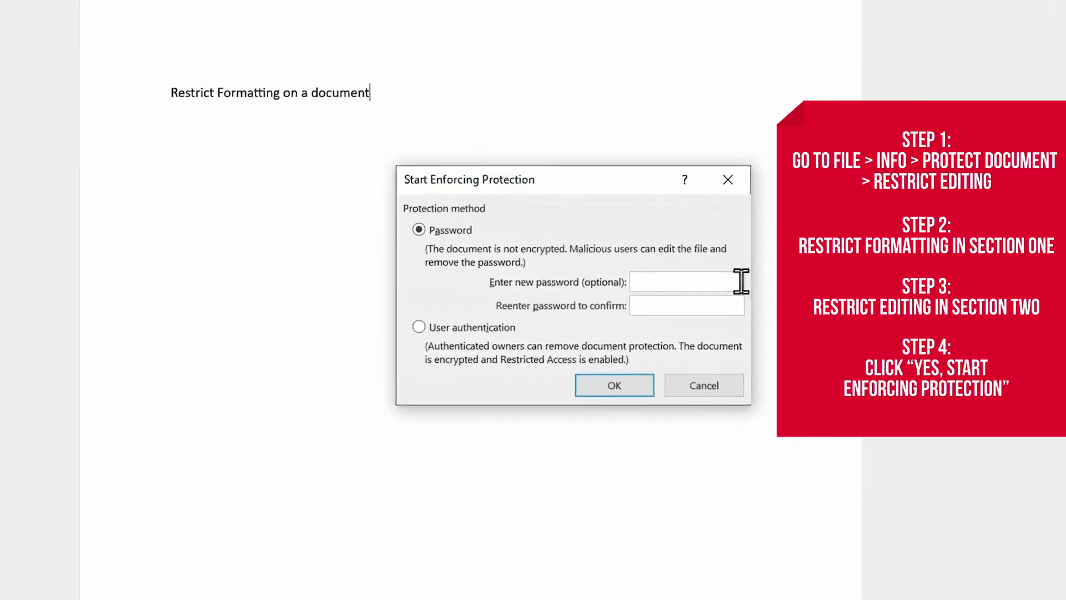
type("*********")
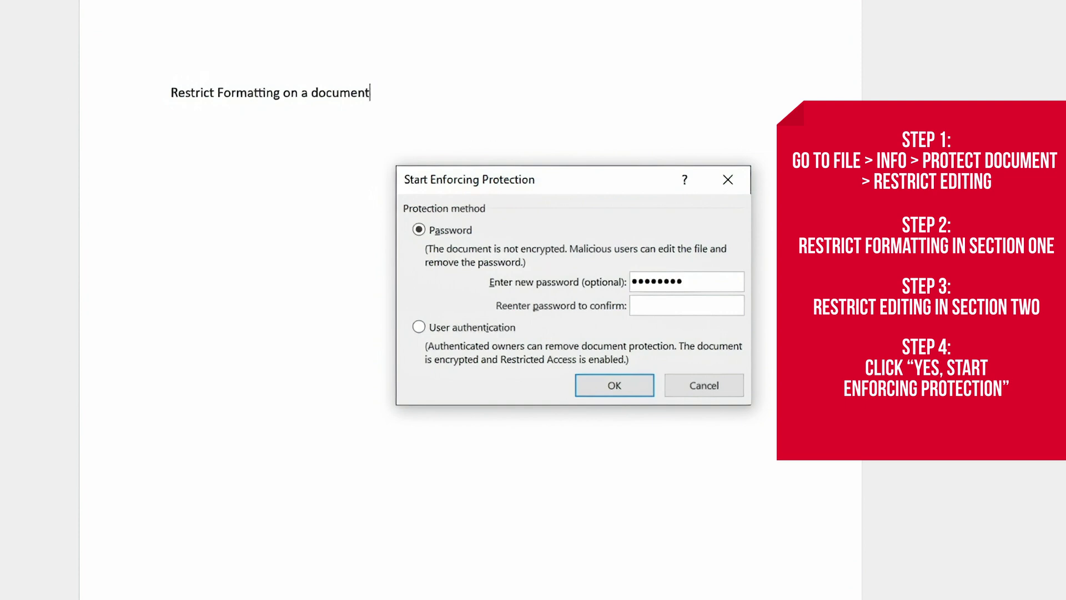
left_click(740, 302)
type("*********")
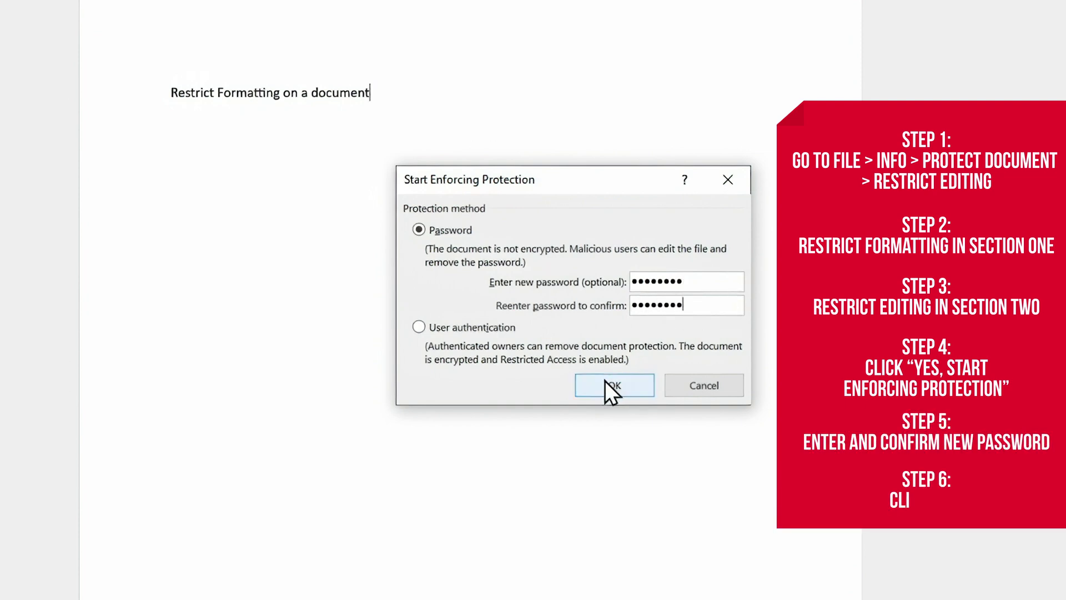
left_click(604, 380)
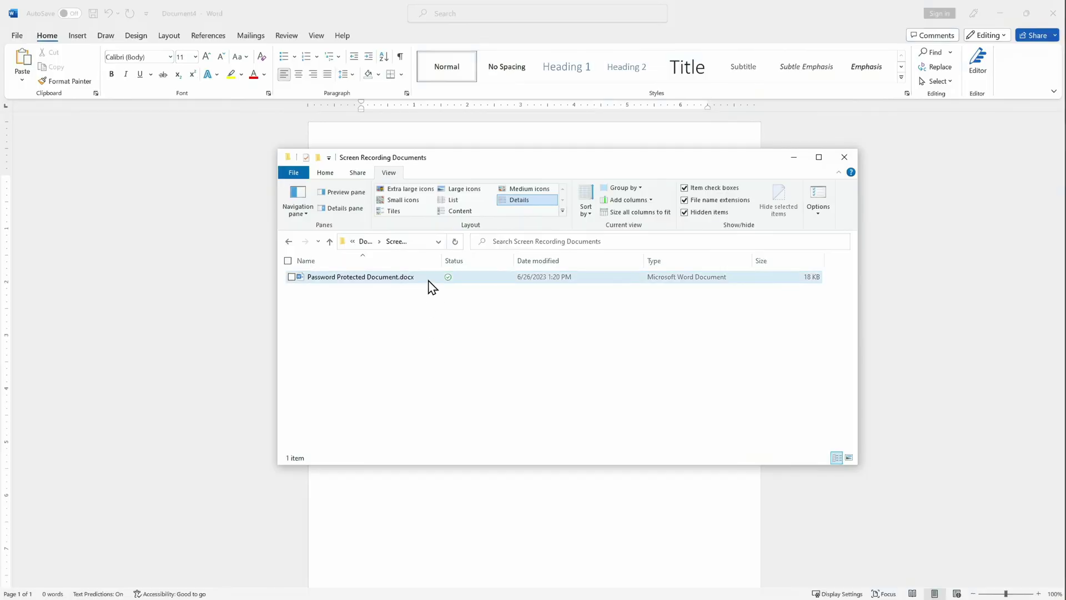
Open Password Protected Document.docx by supplying its password
double_click(428, 281)
type("password")
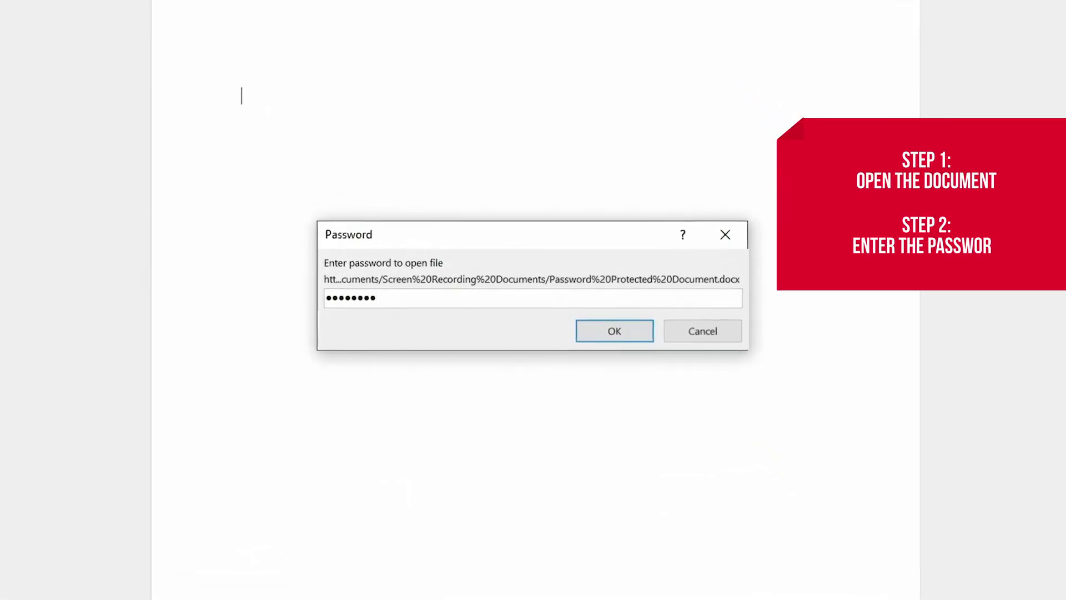
left_click(625, 324)
Clear the encryption password in Encrypt with Password and save the unprotected document
left_click(24, 50)
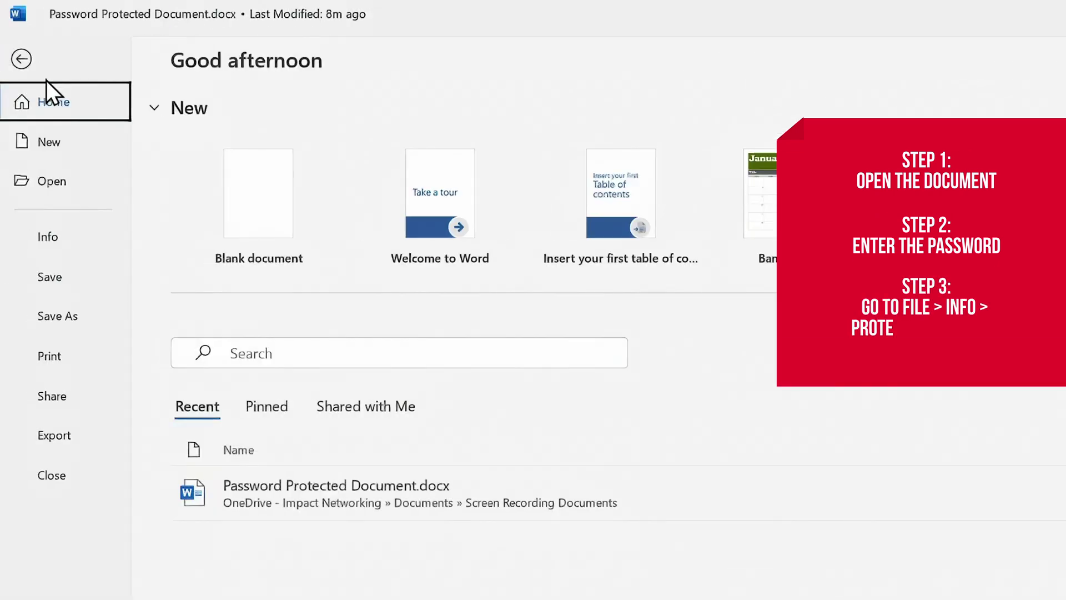
left_click(88, 238)
left_click(244, 236)
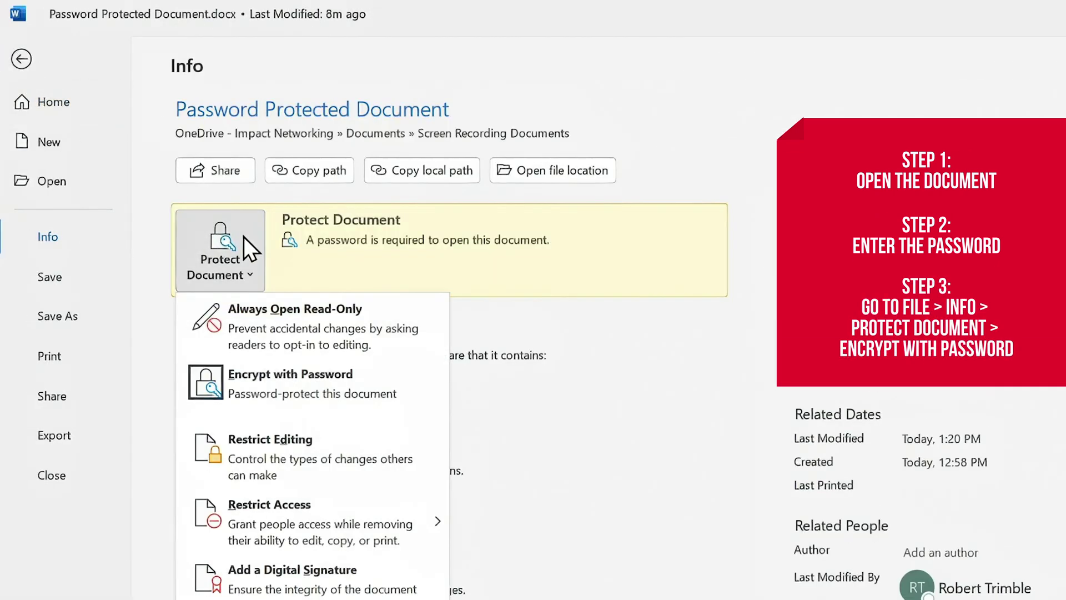
left_click(303, 366)
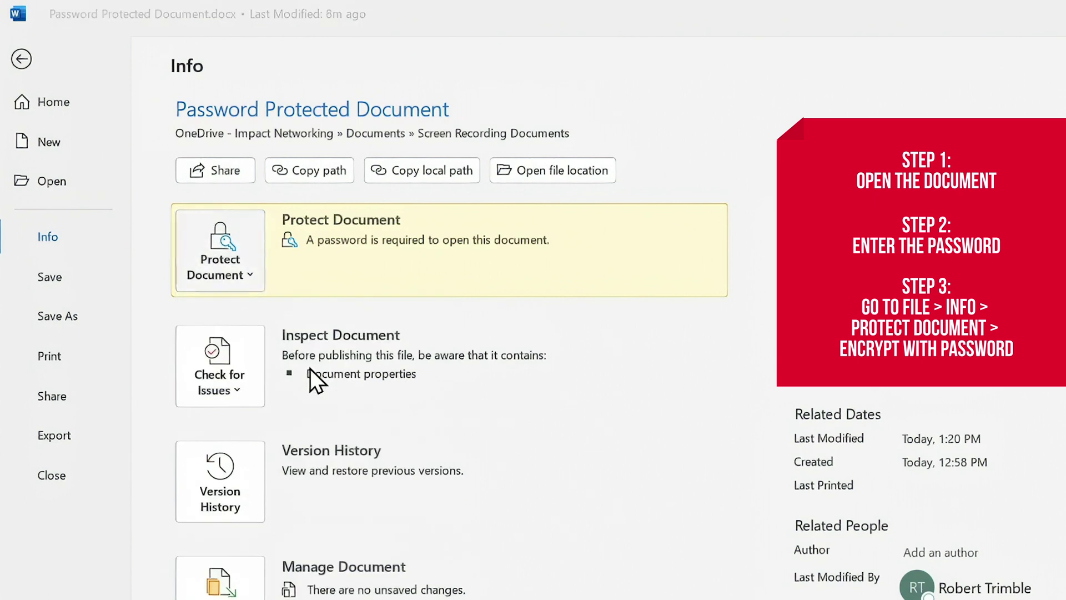
type("password")
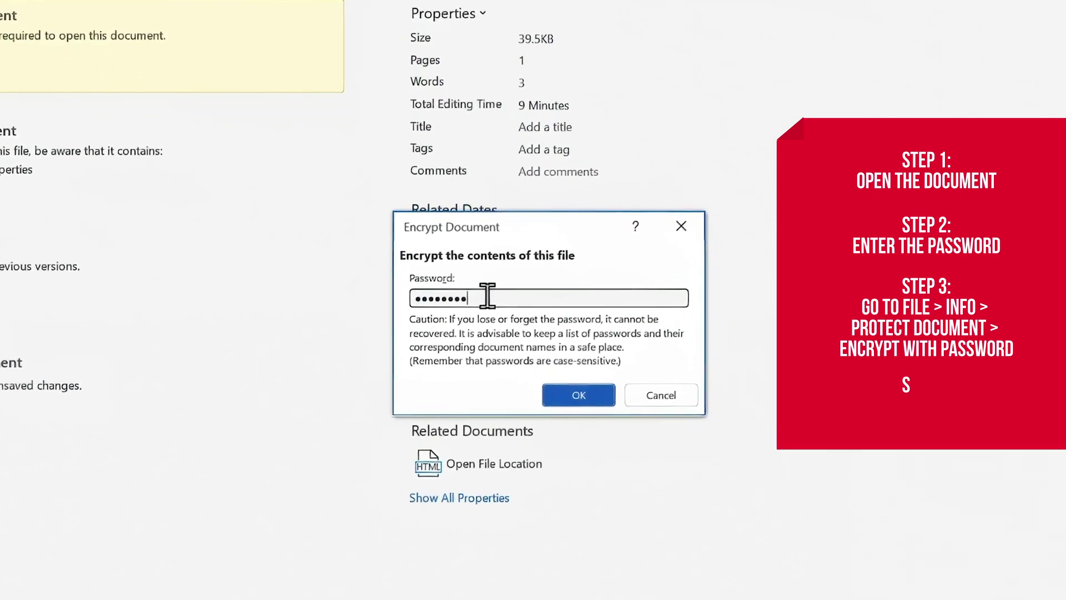
key("BackSpace")
key("BackSpace")
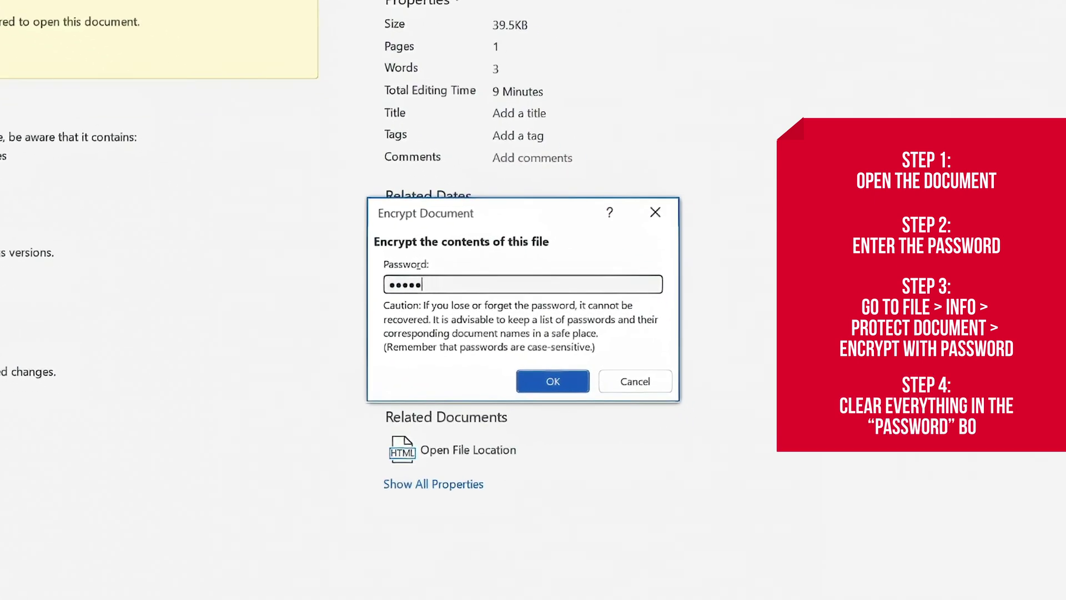
left_click(579, 380)
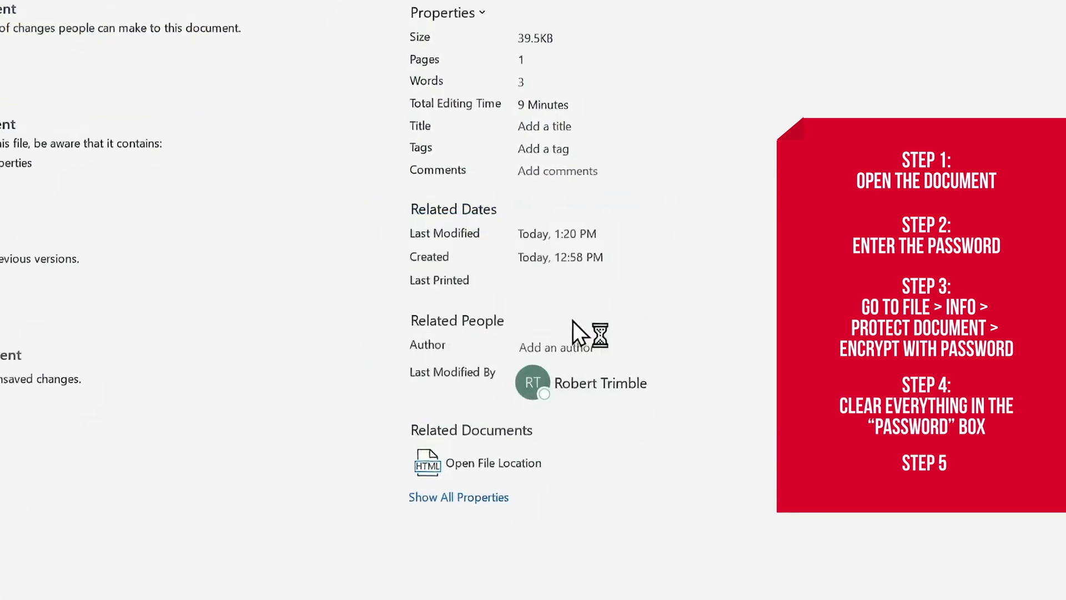
left_click(74, 275)
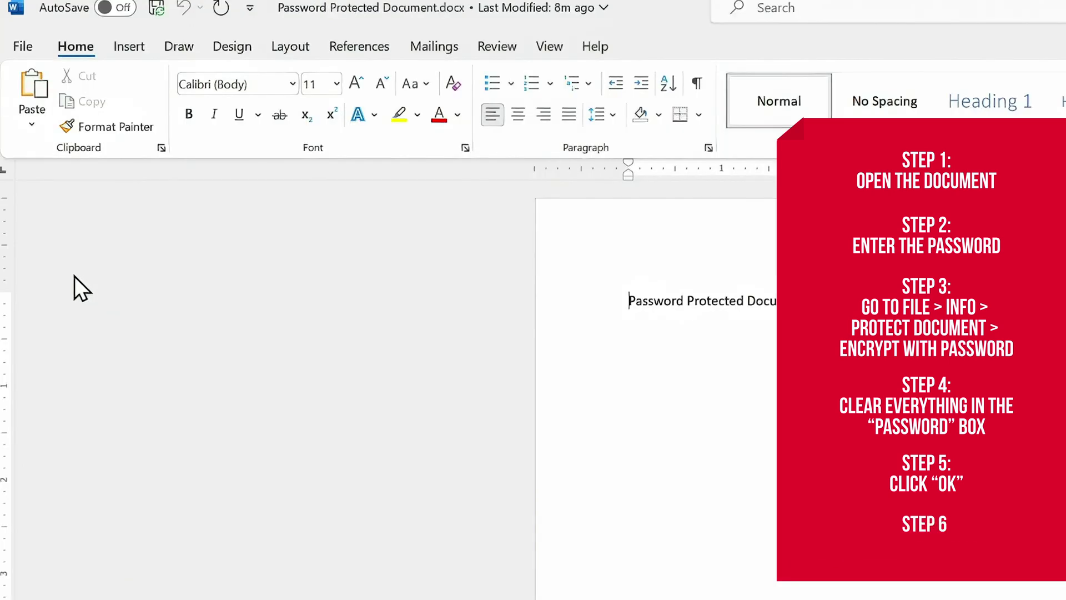